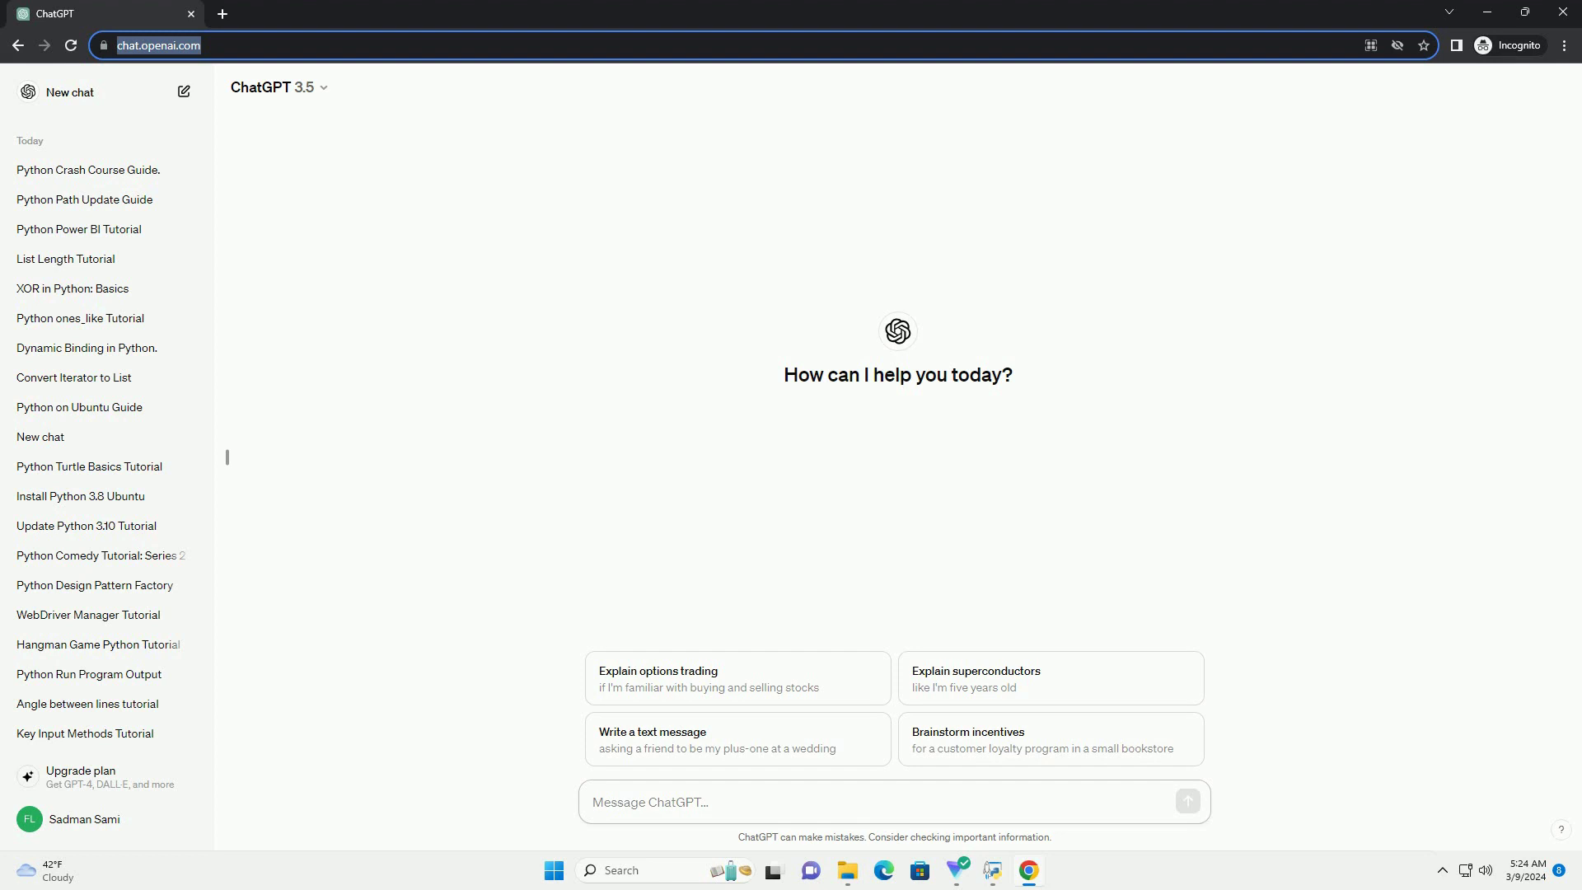
{"action": "type", "text": "write an informative tutorial about python convert unix timestamp to datetime with code example"}
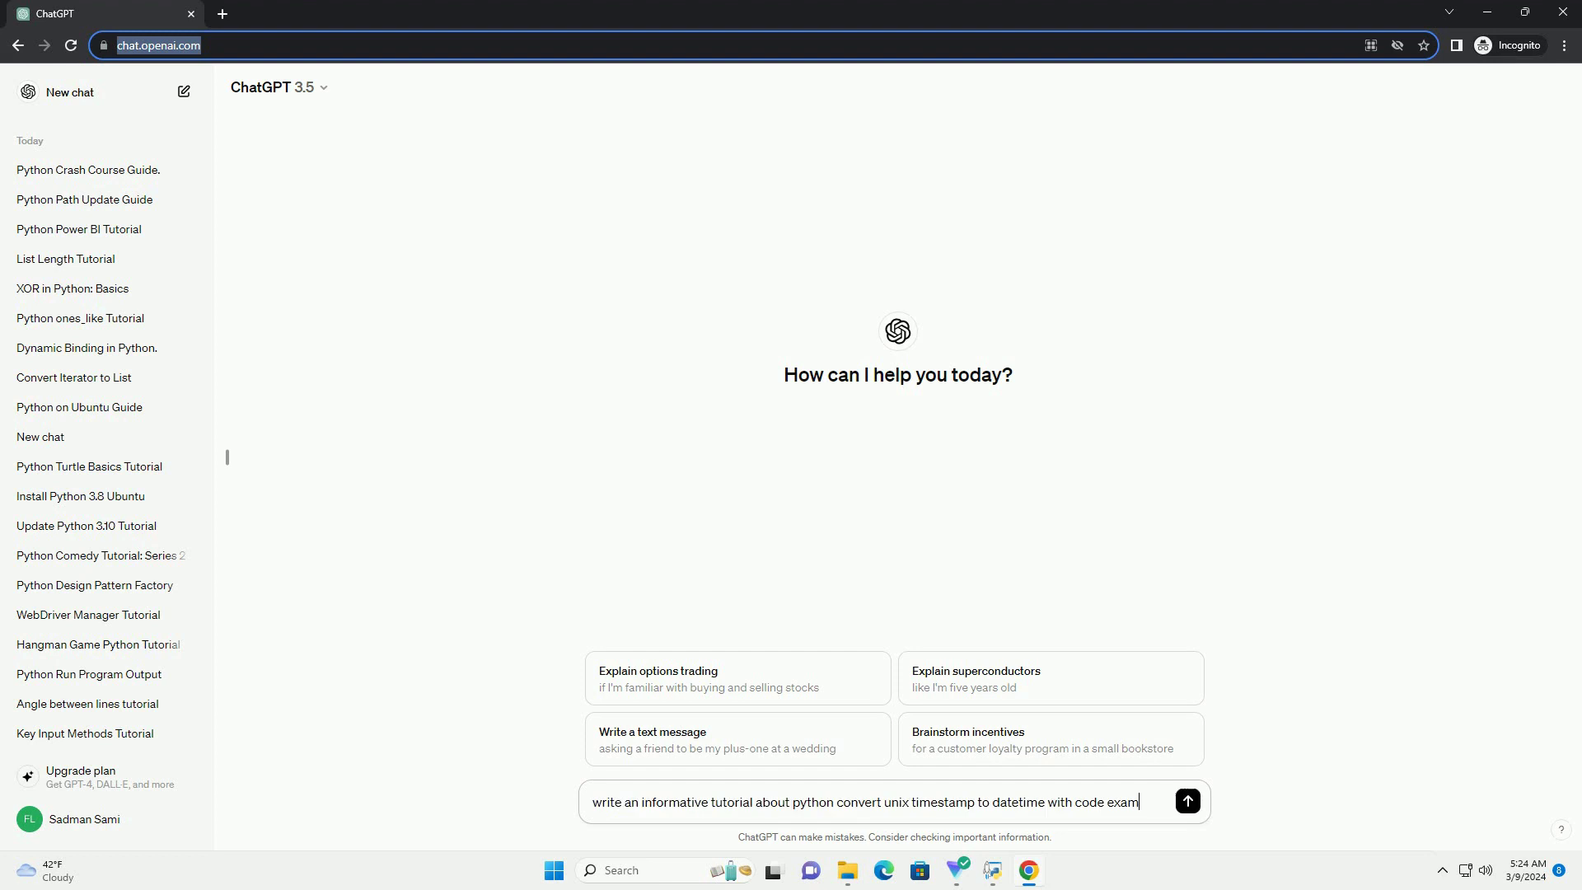
Send the request for a tutorial on converting Unix timestamps to datetime in Python
{"action": "key", "text": "Return"}
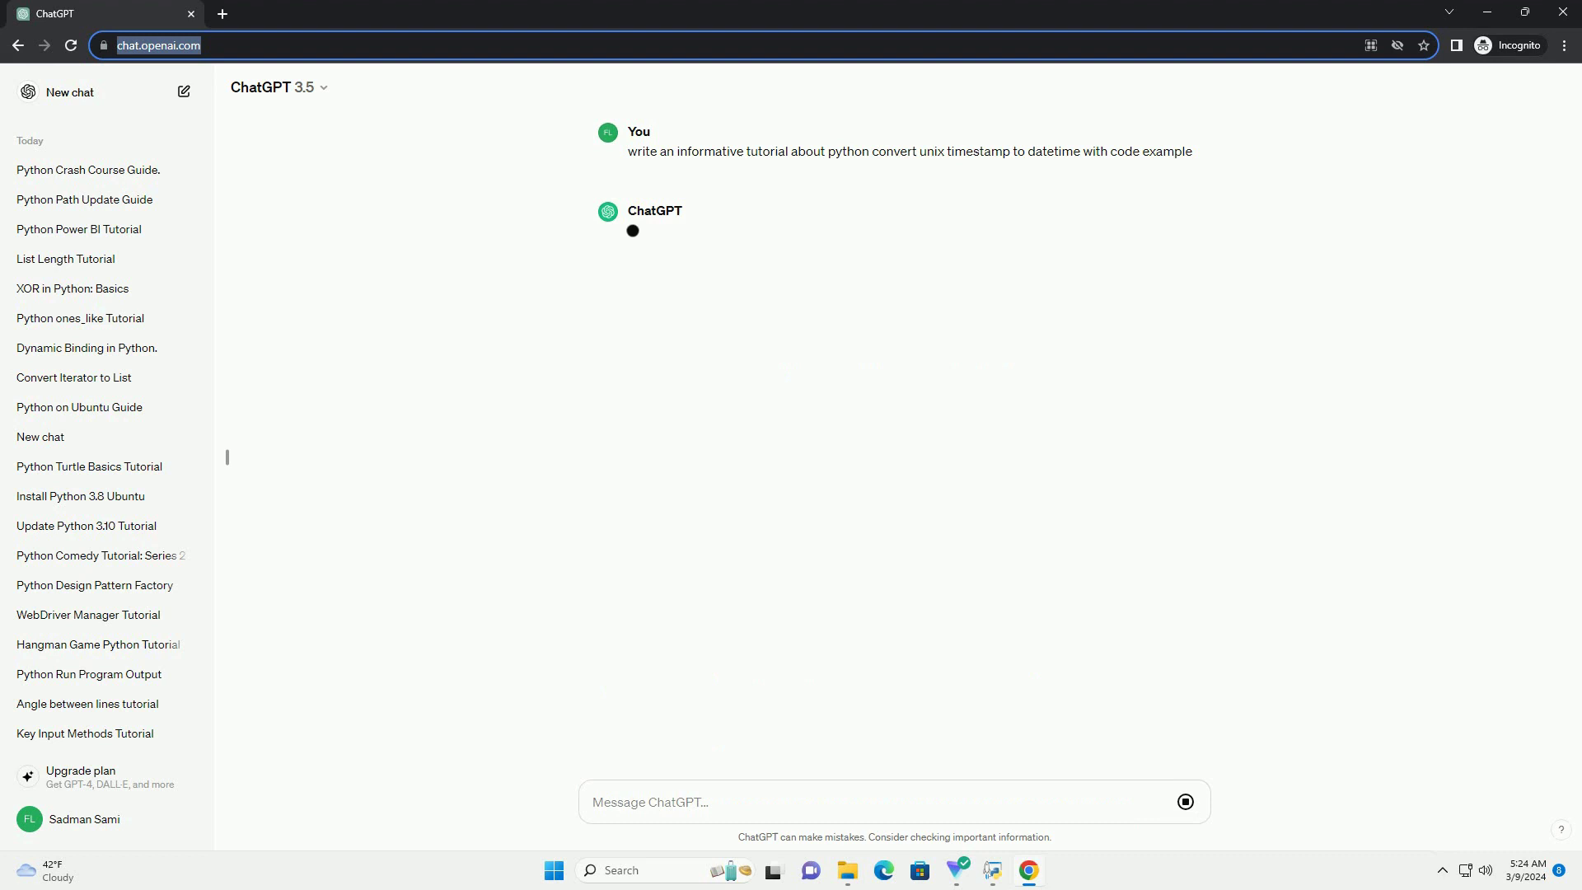